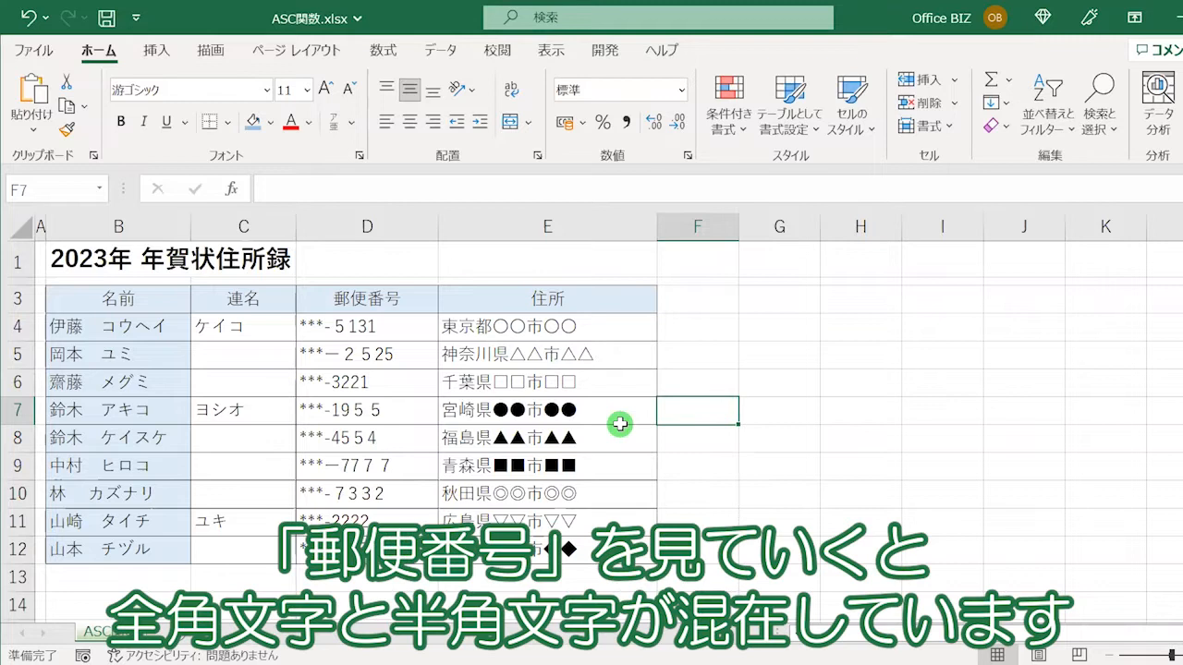
Inspect the postal codes in D4 and D5 for mixed full-width and half-width characters
click(335, 326)
drag(339, 327, 356, 329)
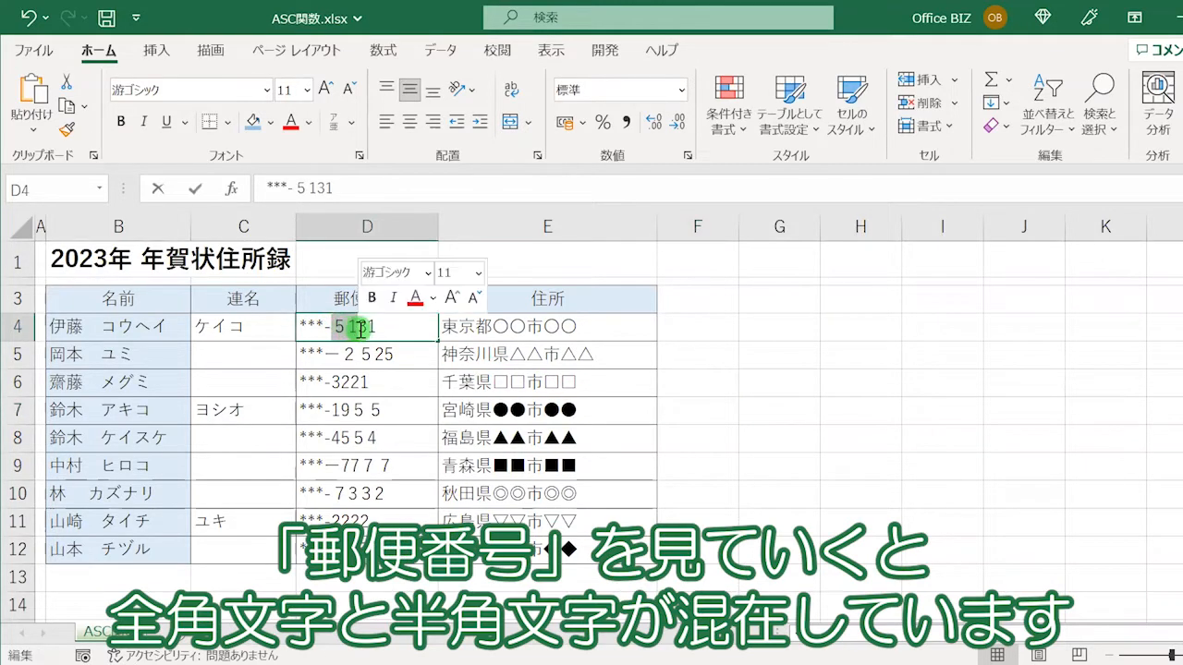
click(427, 350)
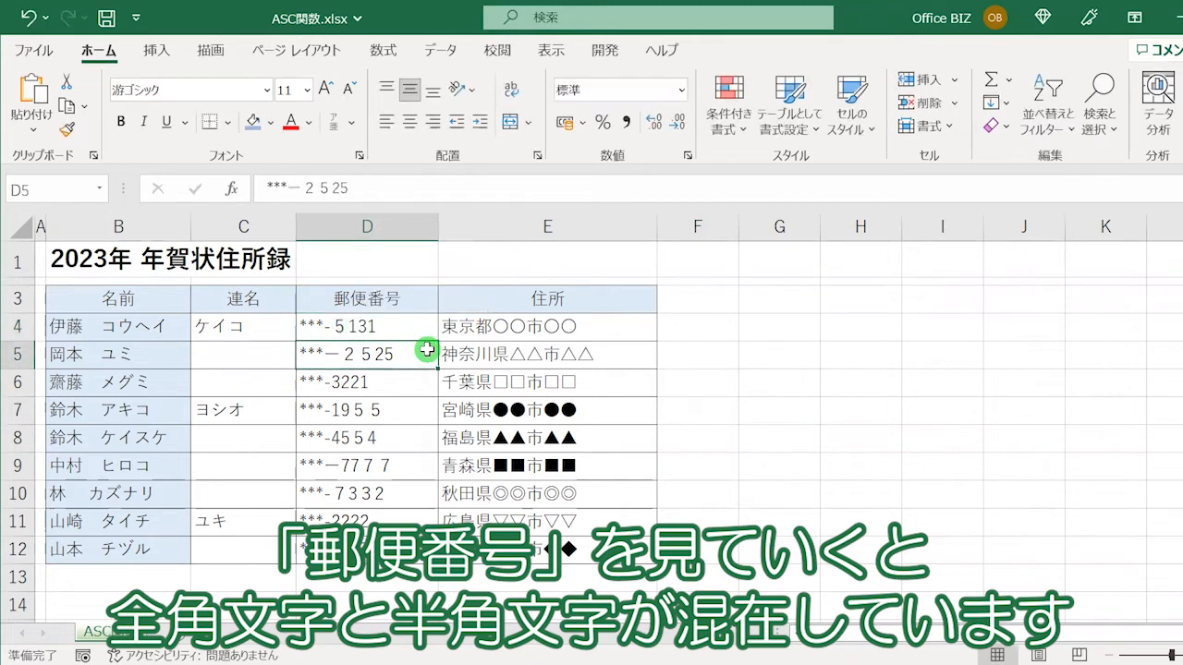
double_click(321, 357)
drag(325, 357, 374, 355)
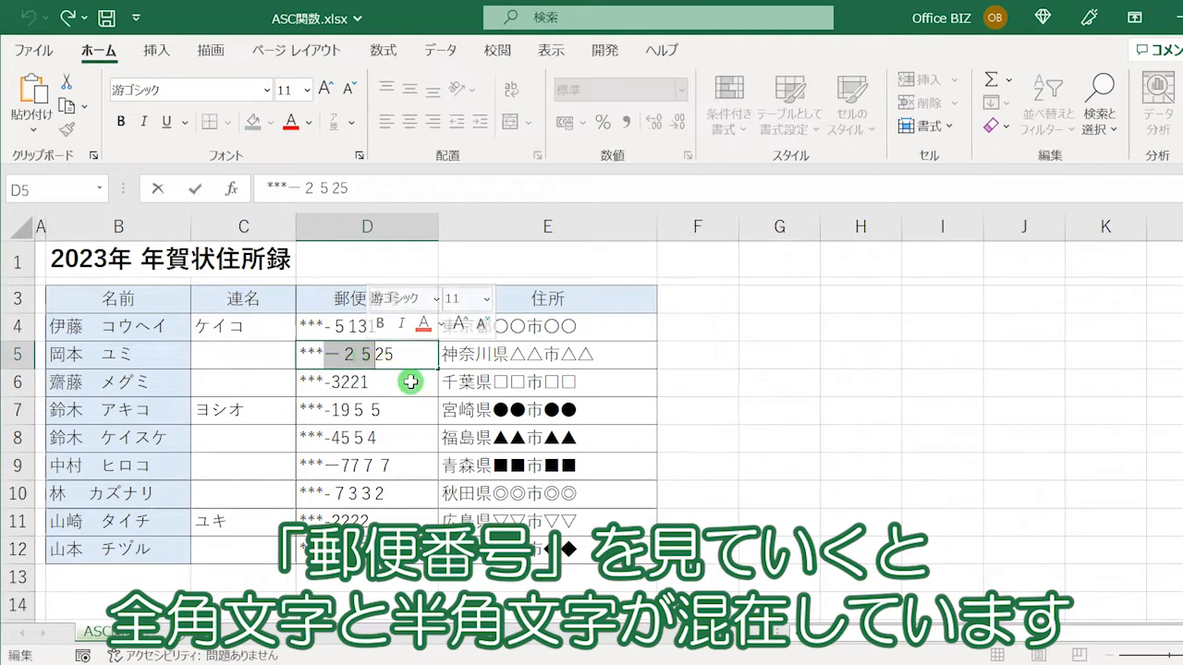
click(410, 381)
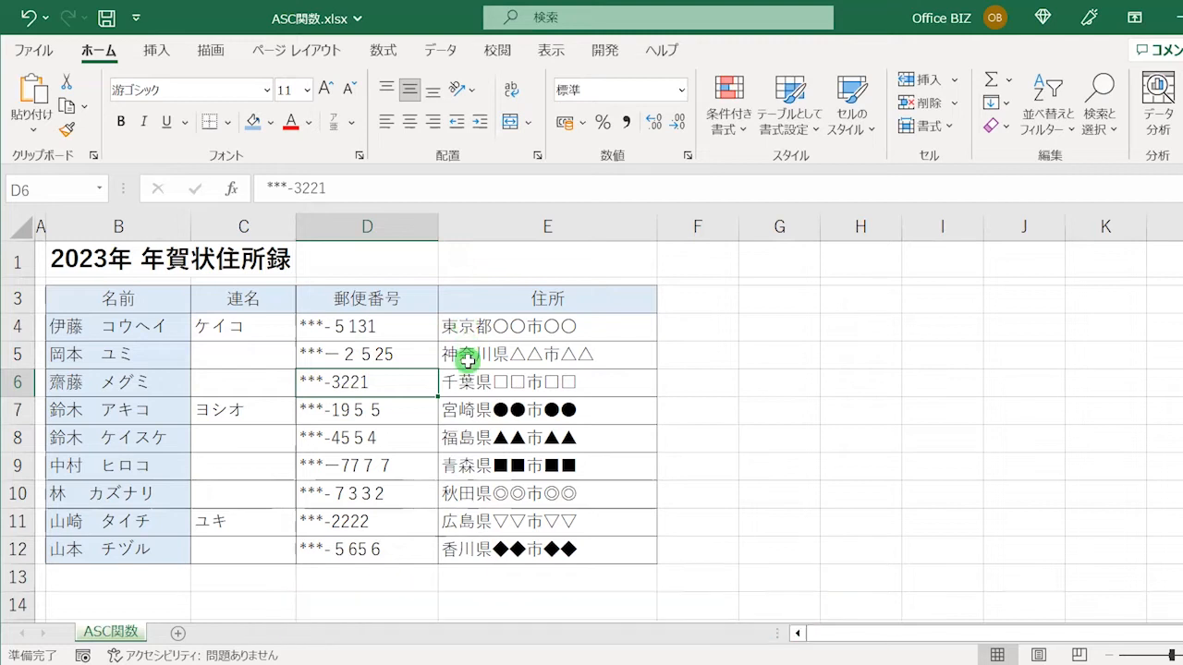
Insert an empty column E between the 郵便番号 and 住所 columns
right_click(546, 227)
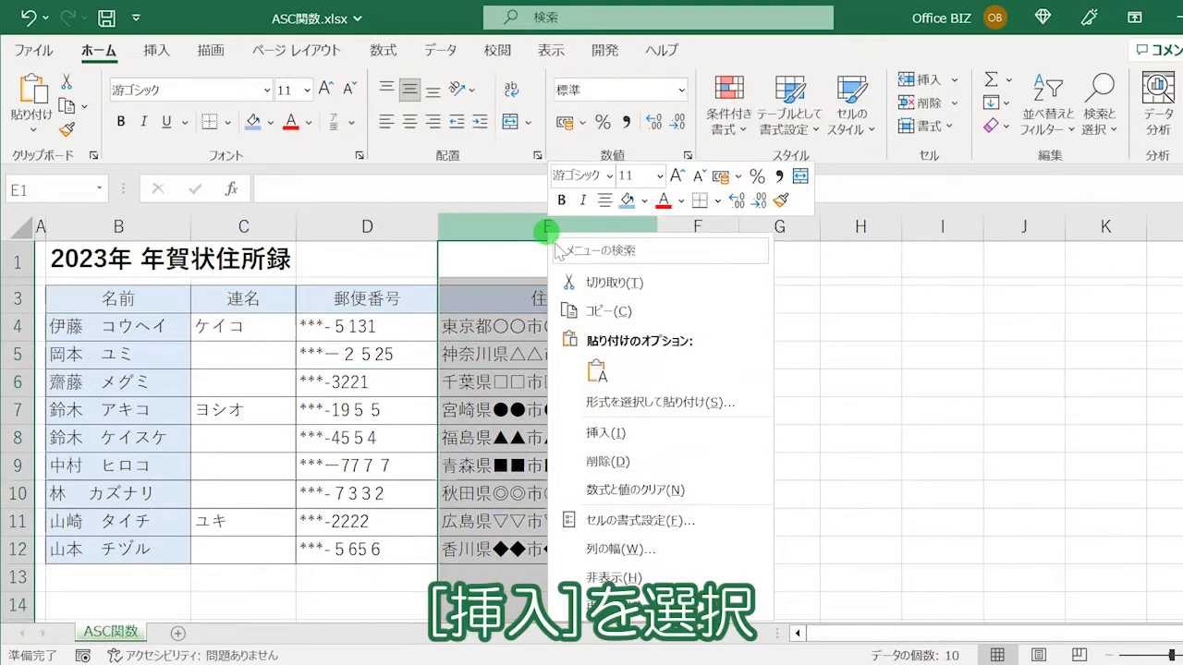
click(599, 430)
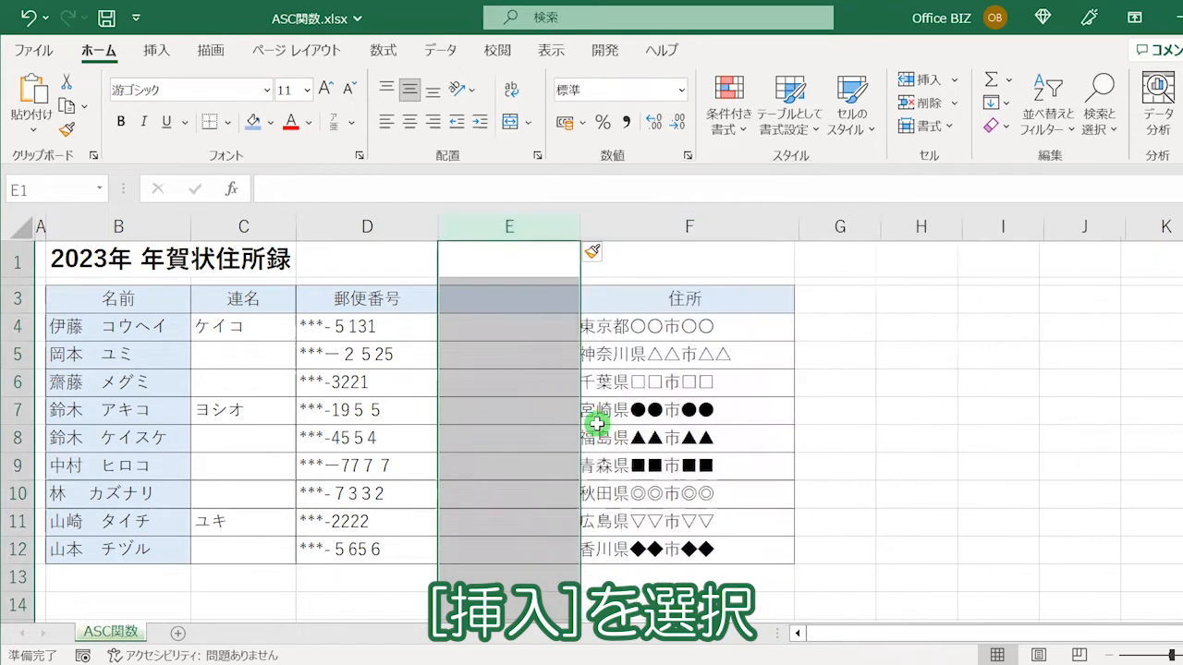
click(614, 418)
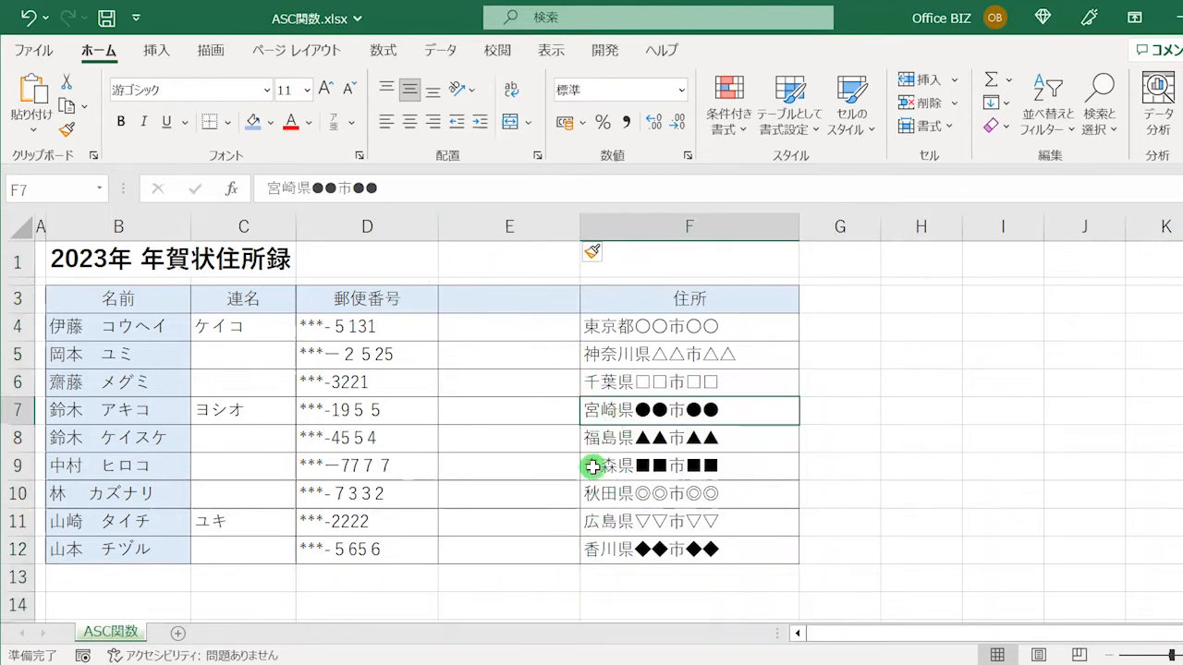
Enter the formula =ASC(D4) in cell E4 to convert the first postal code to half-width characters
click(507, 333)
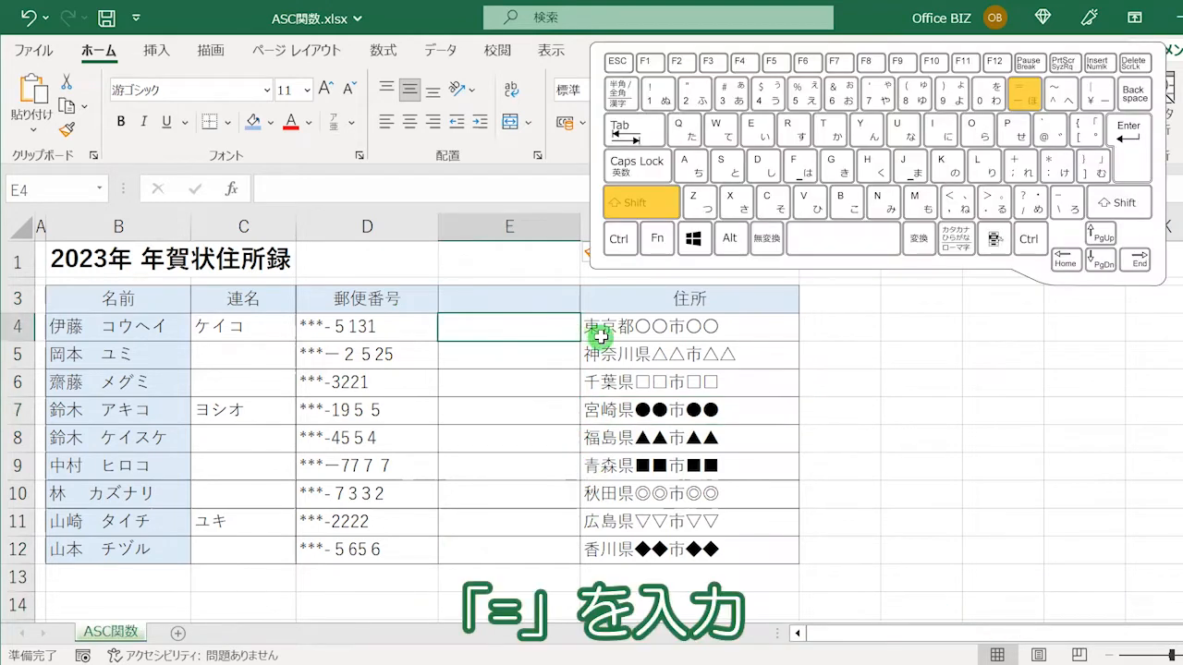
text(=)
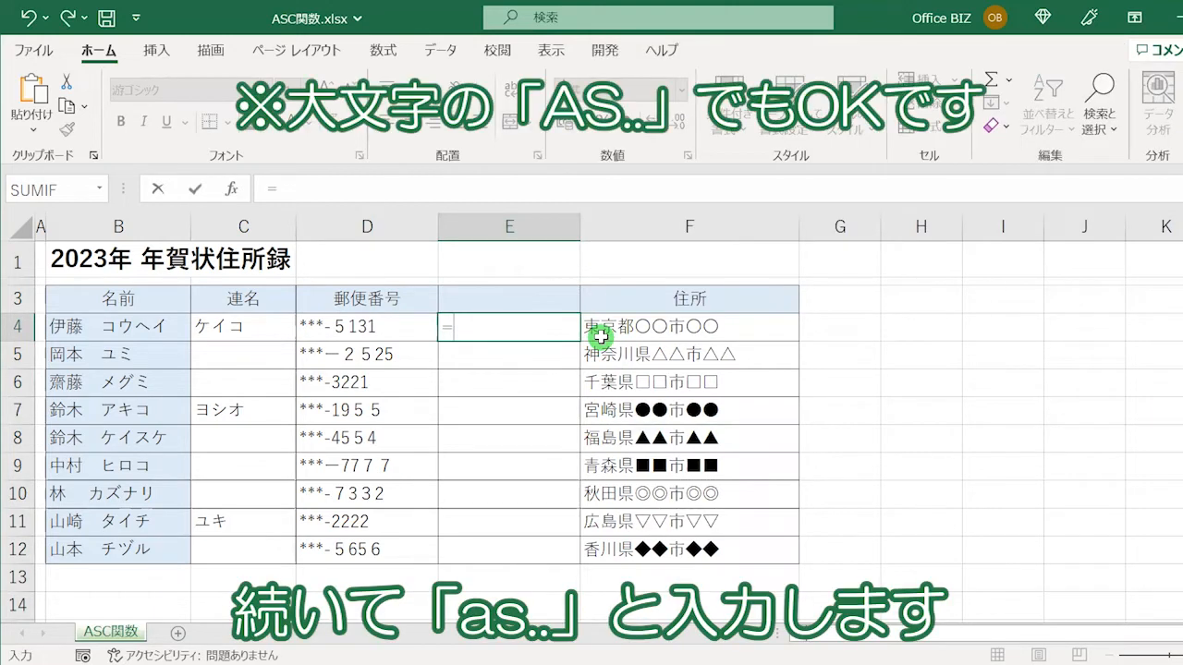
text(a)
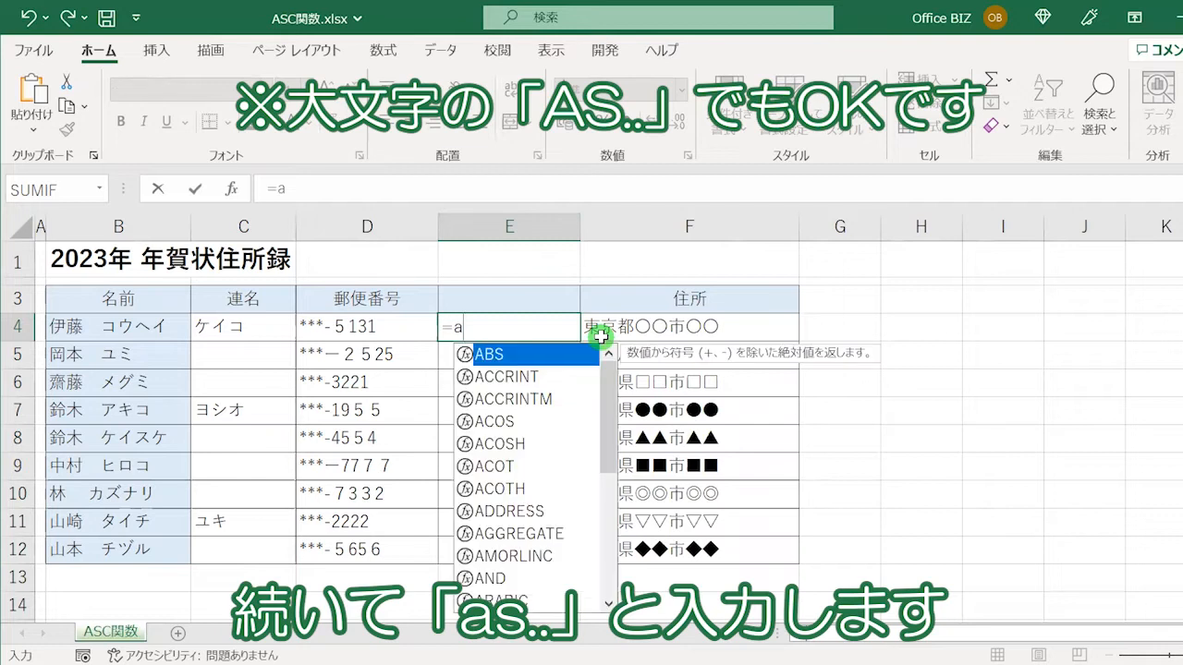
text(s)
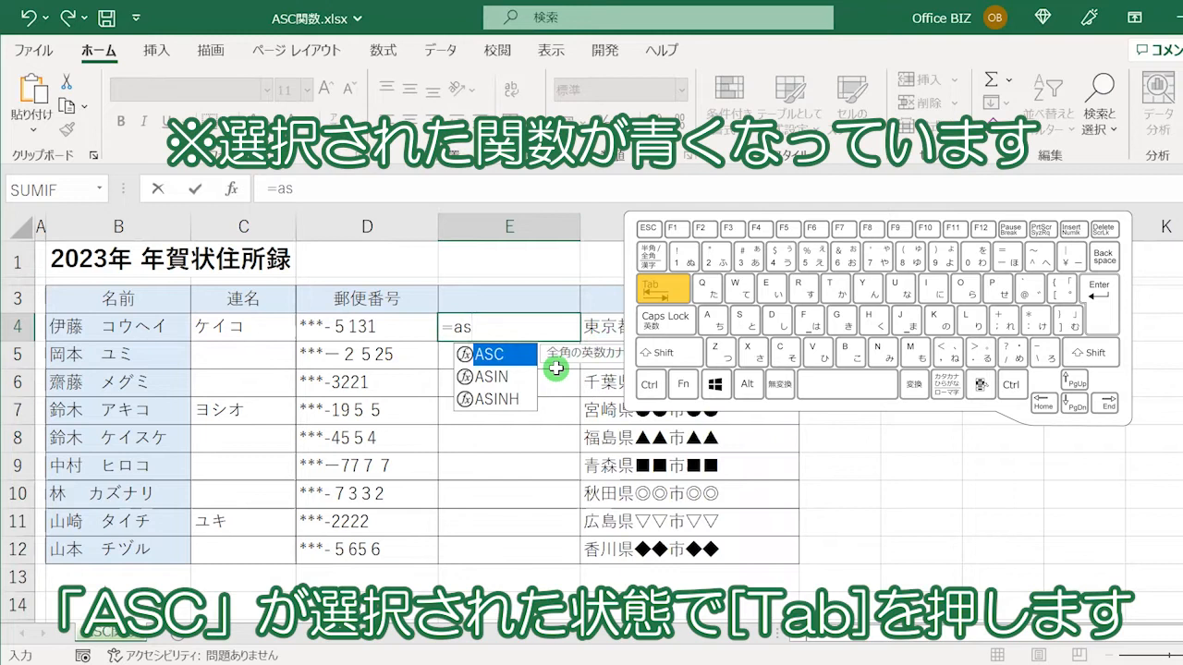
key(Tab)
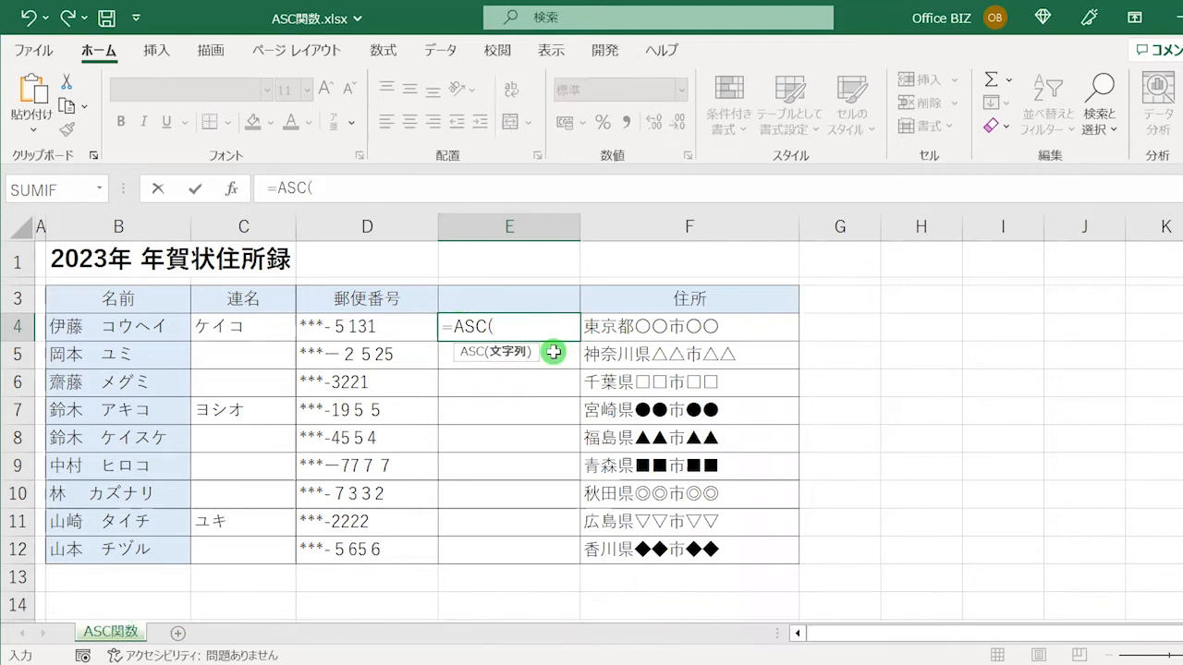
click(412, 328)
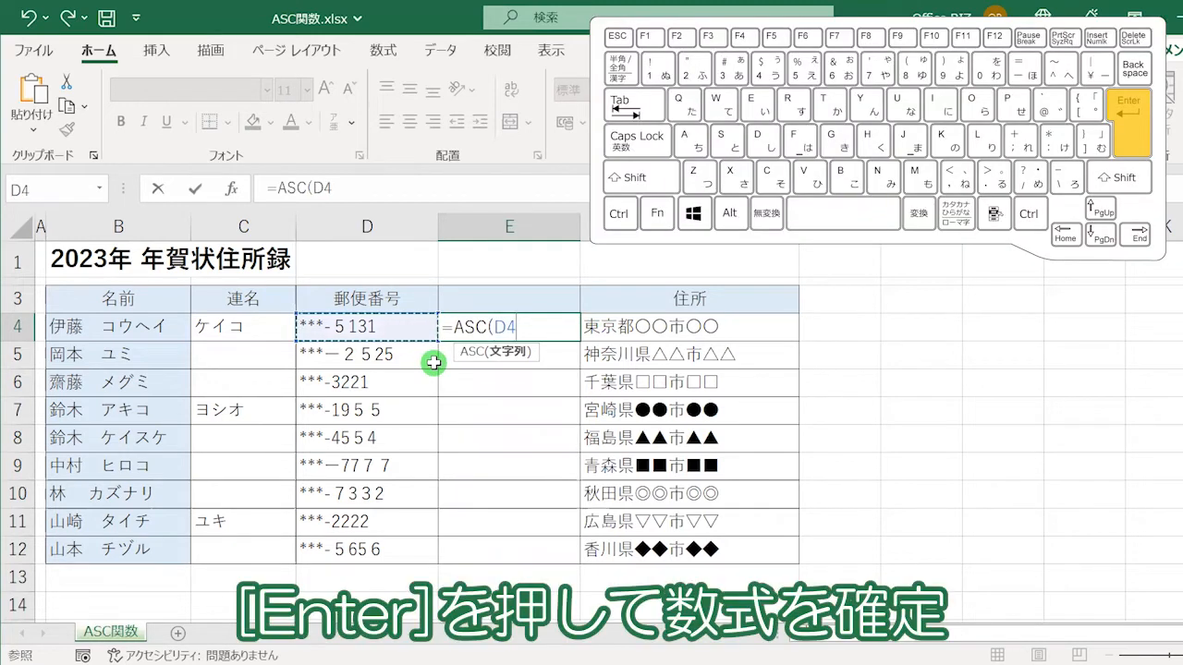
key(Return)
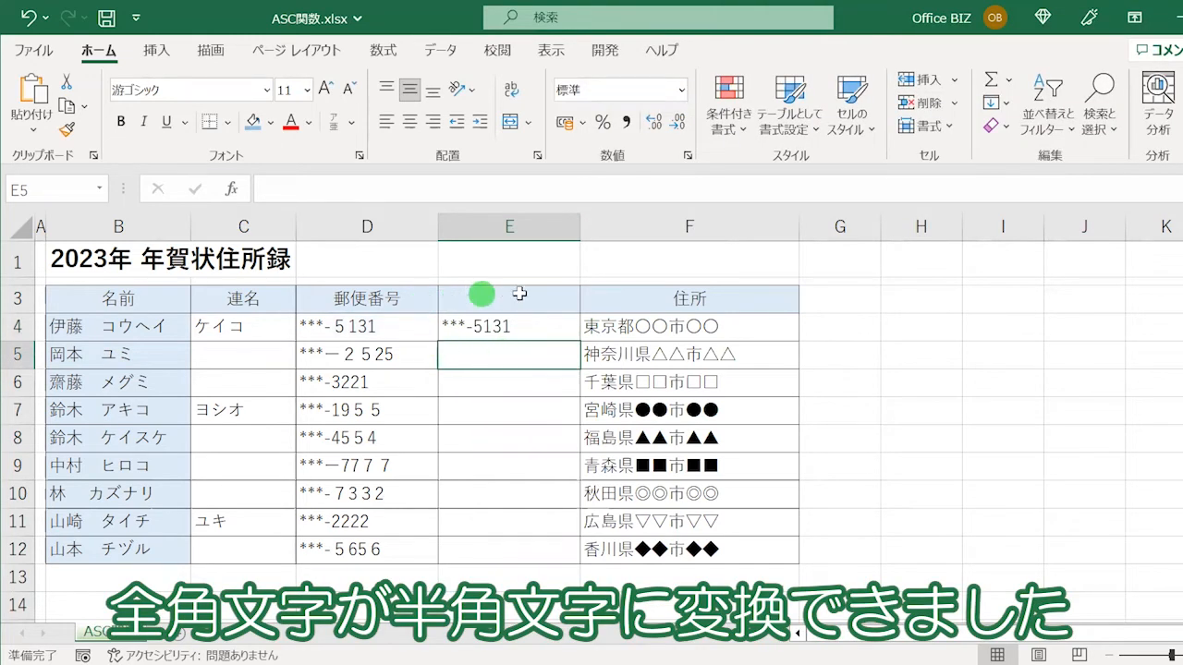
Fill the ASC formula from E4 down to E12
click(559, 326)
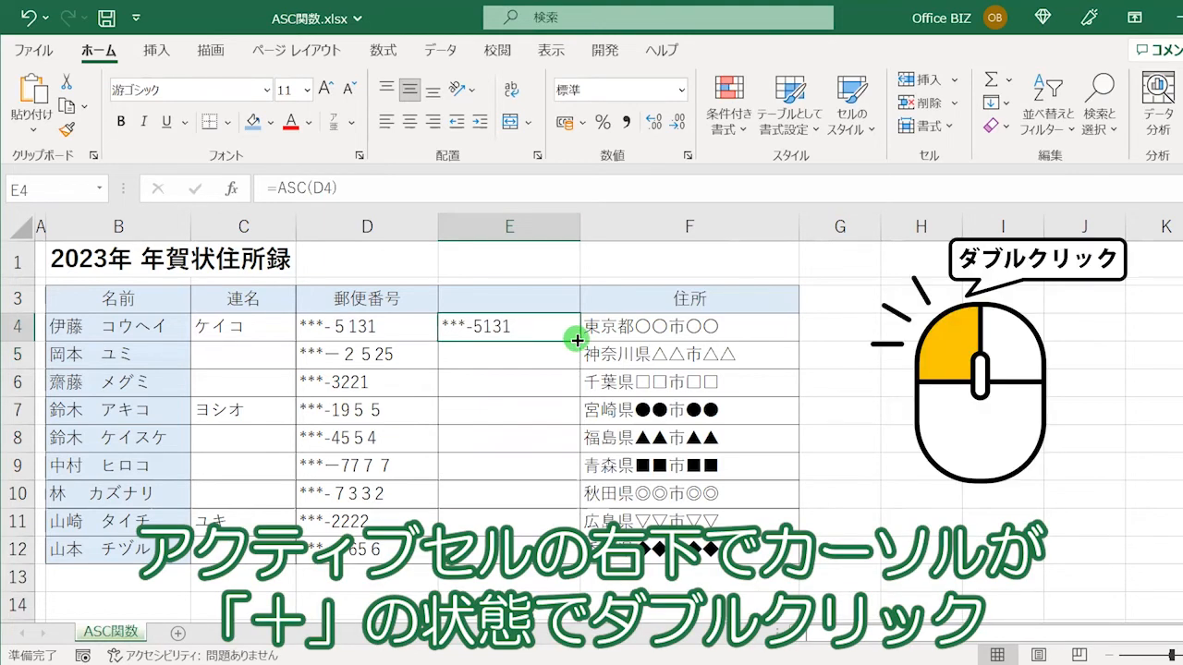
double_click(577, 341)
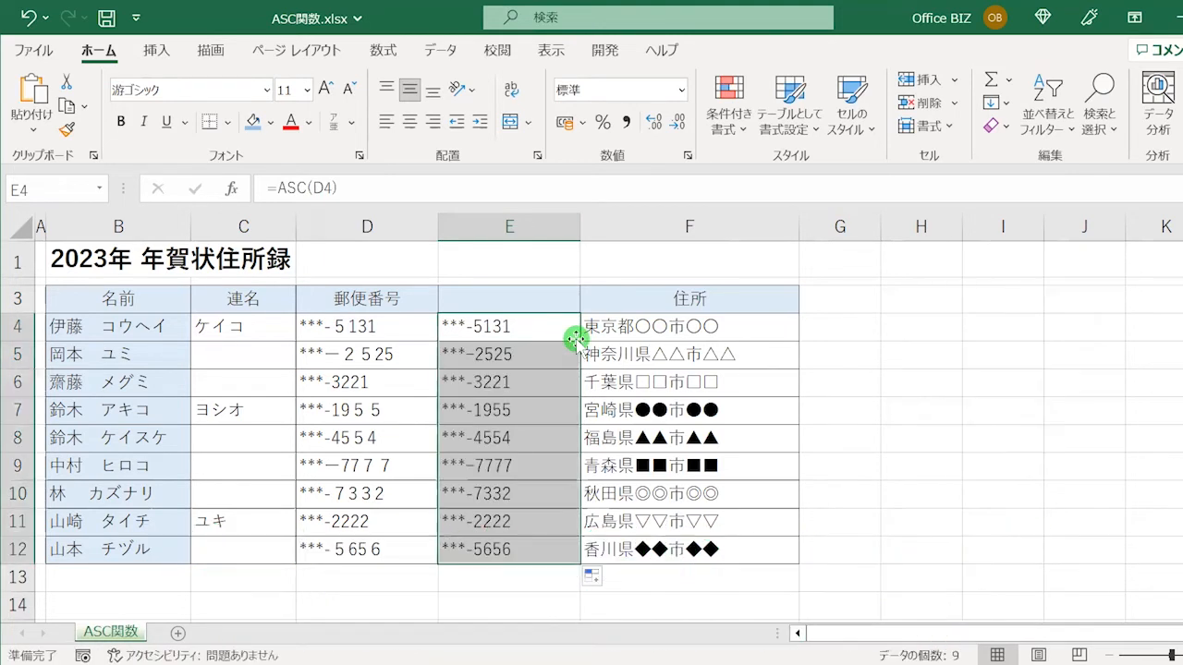
click(608, 339)
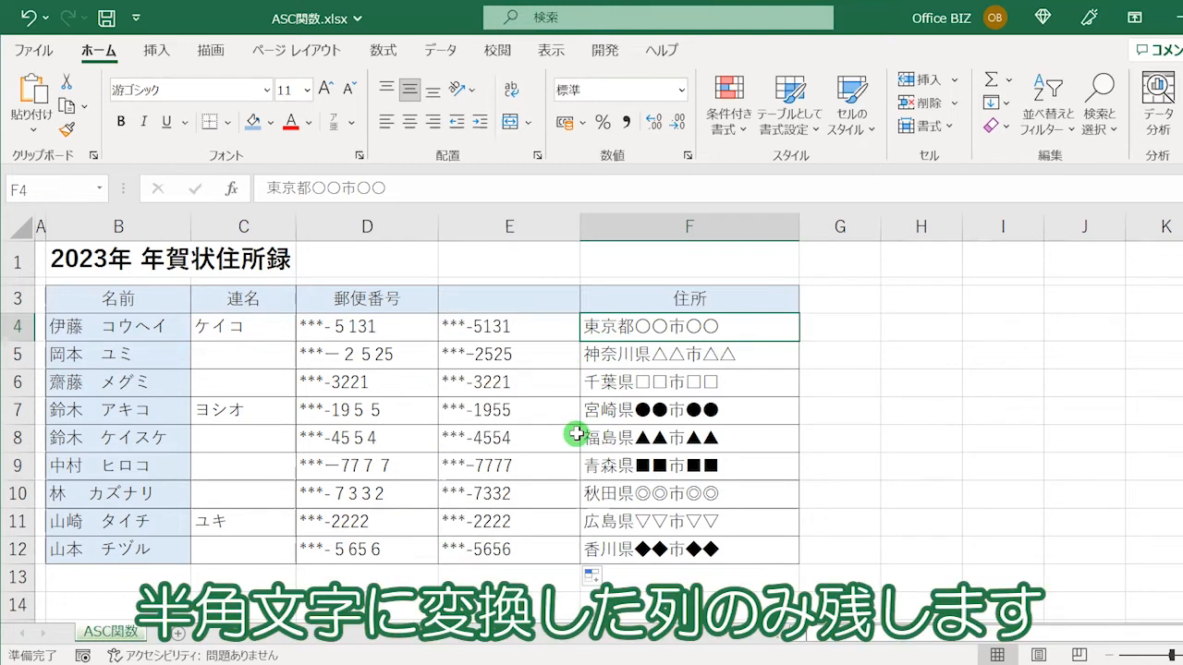
Copy the converted postal codes in E4:E12 and paste them as values (値) over the originals starting at D4
click(543, 330)
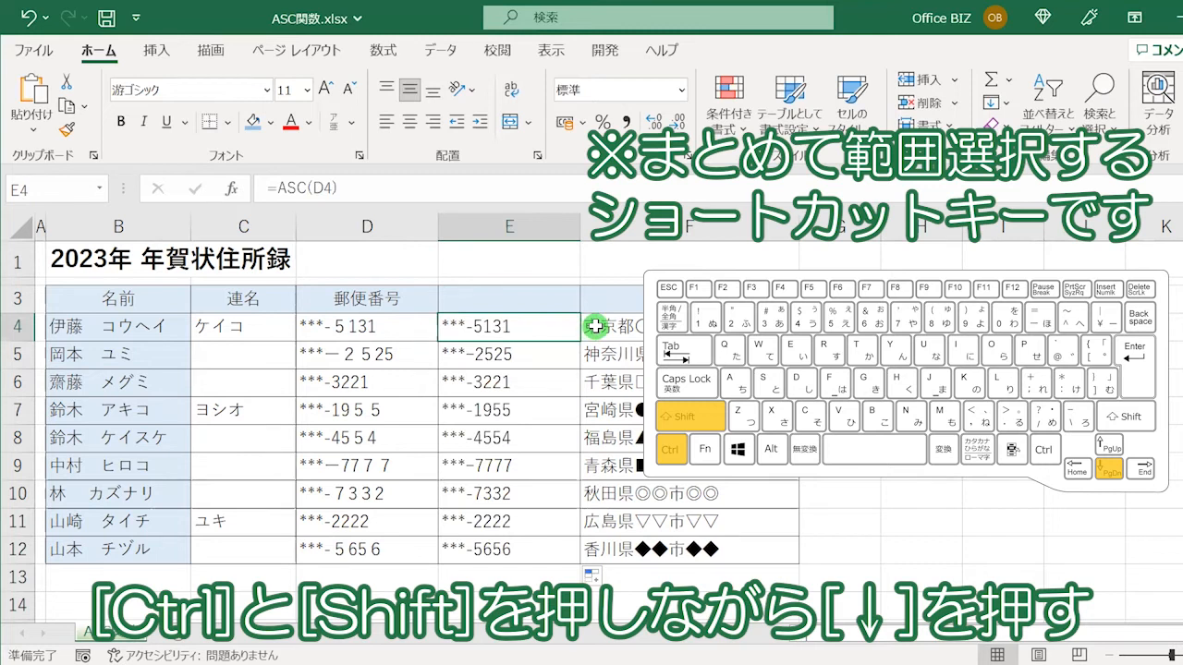
key(ctrl+shift+Down)
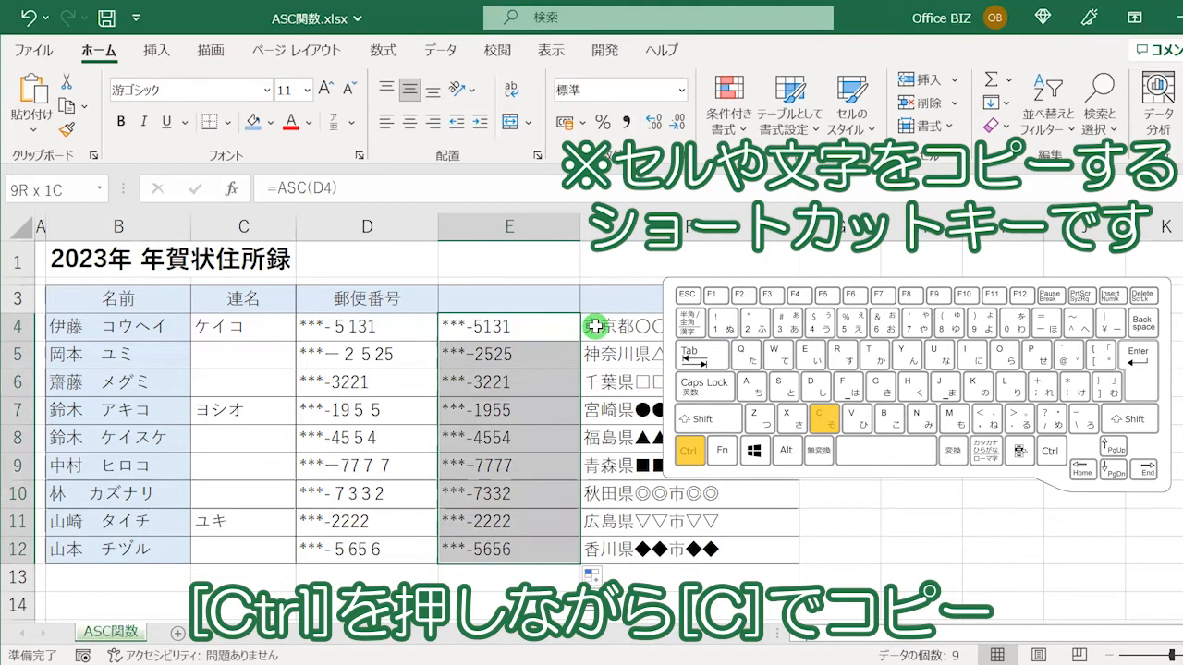
key(ctrl+c)
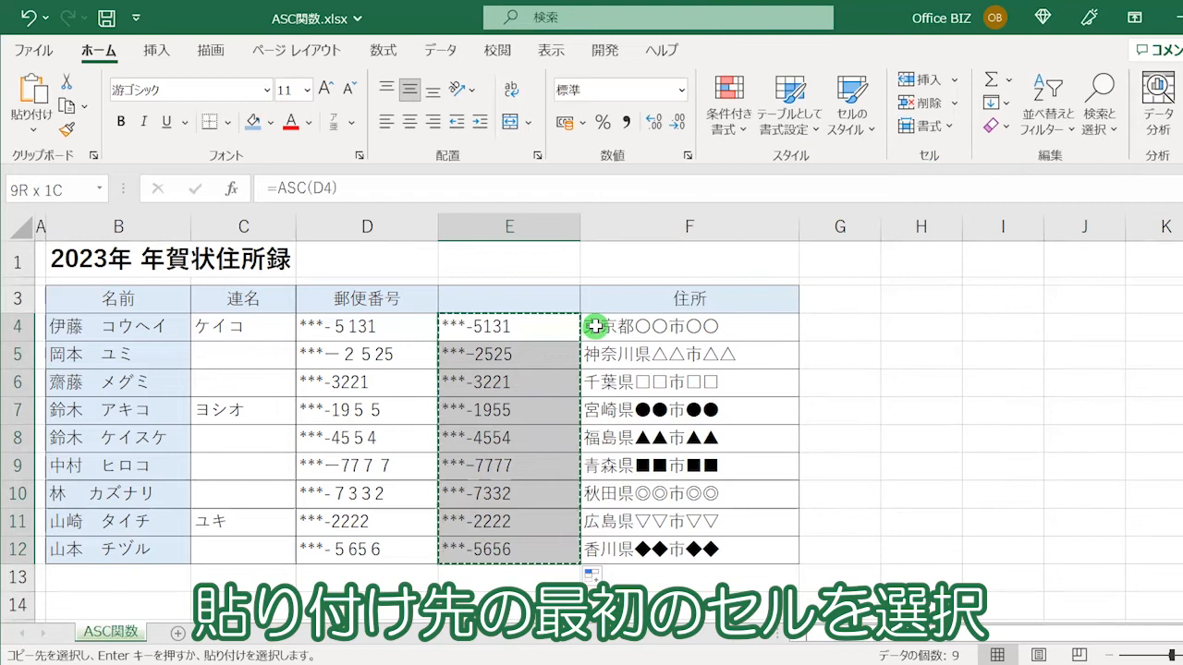
click(415, 322)
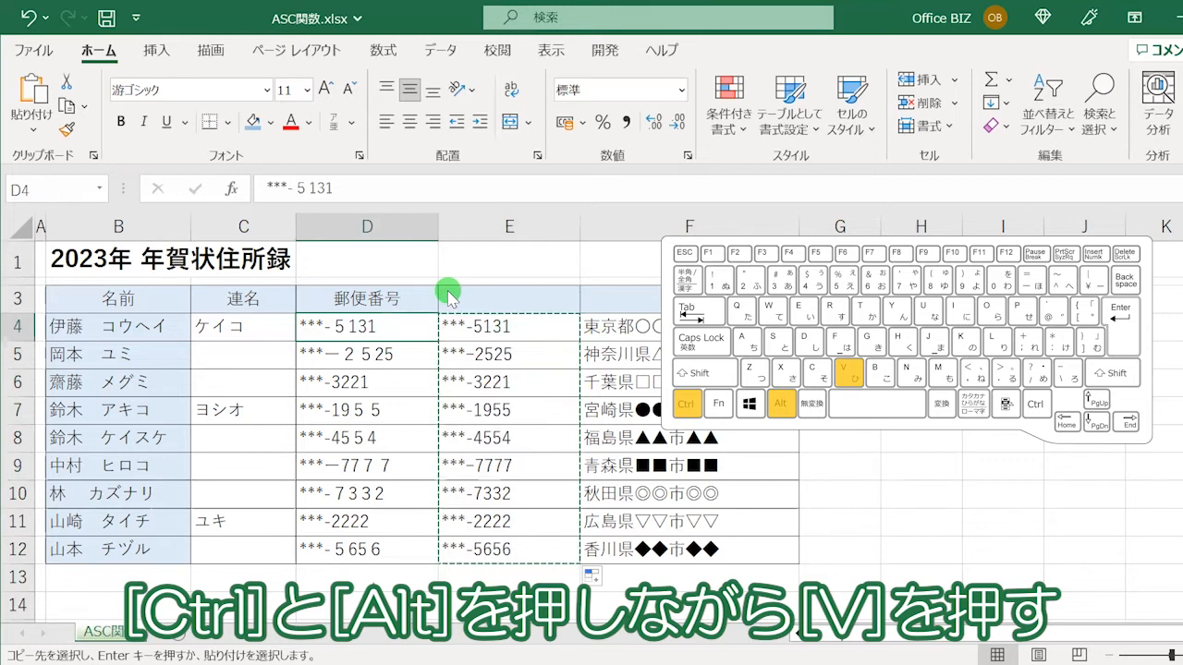
key(ctrl+alt+v)
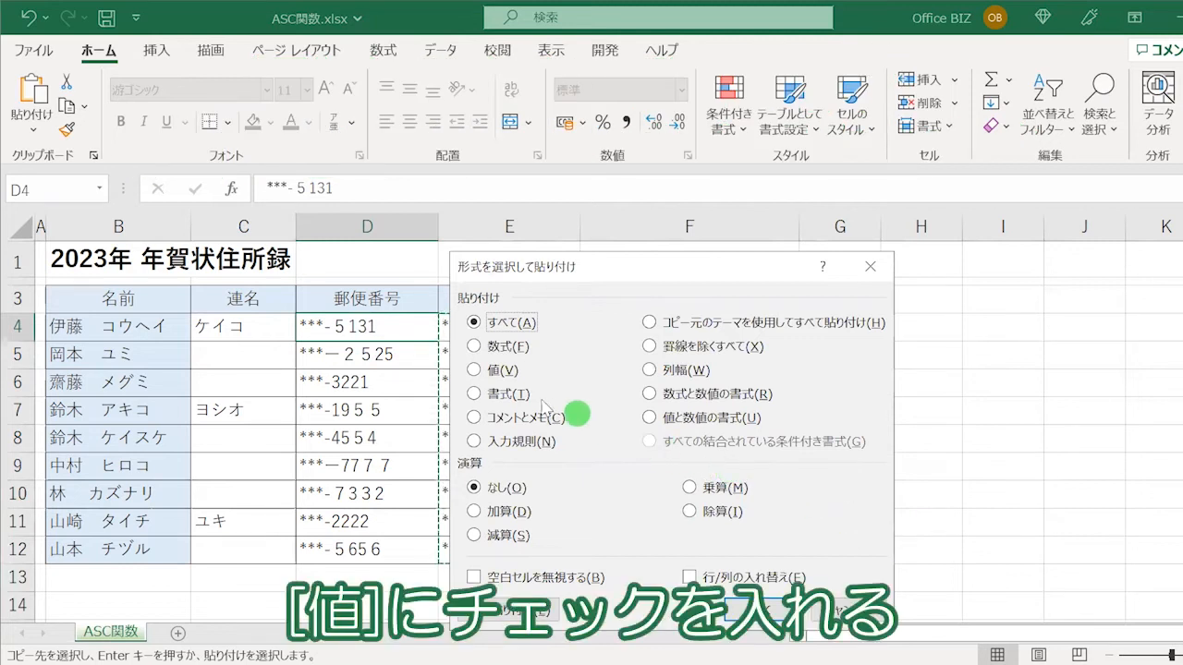
click(475, 371)
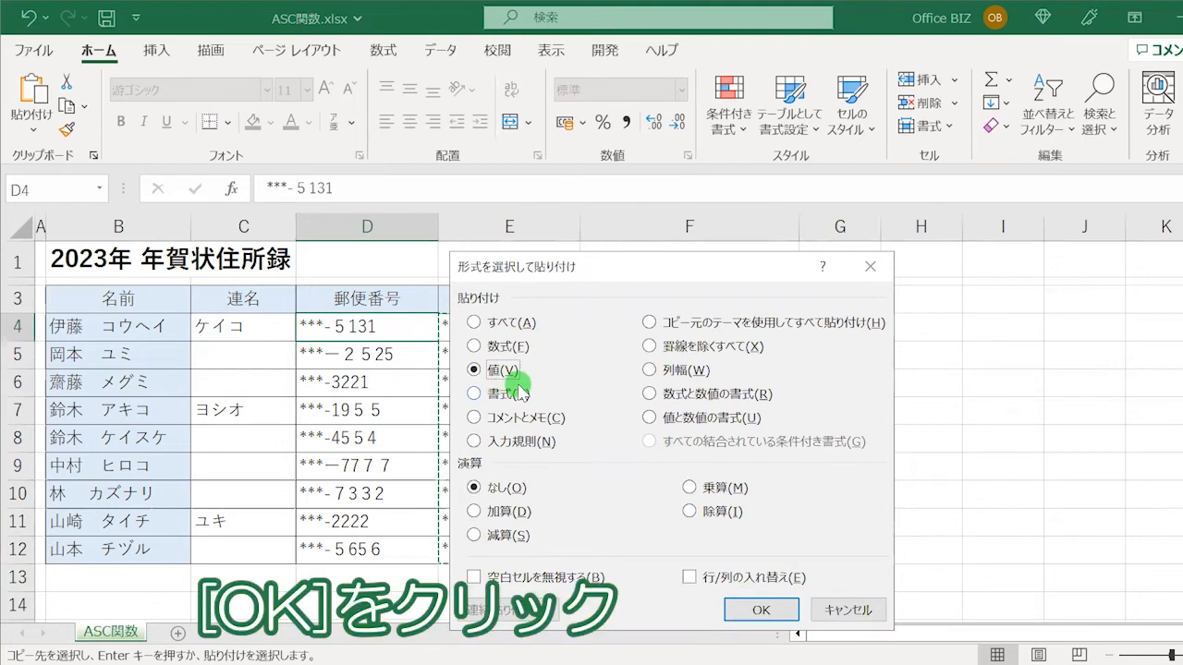
click(756, 610)
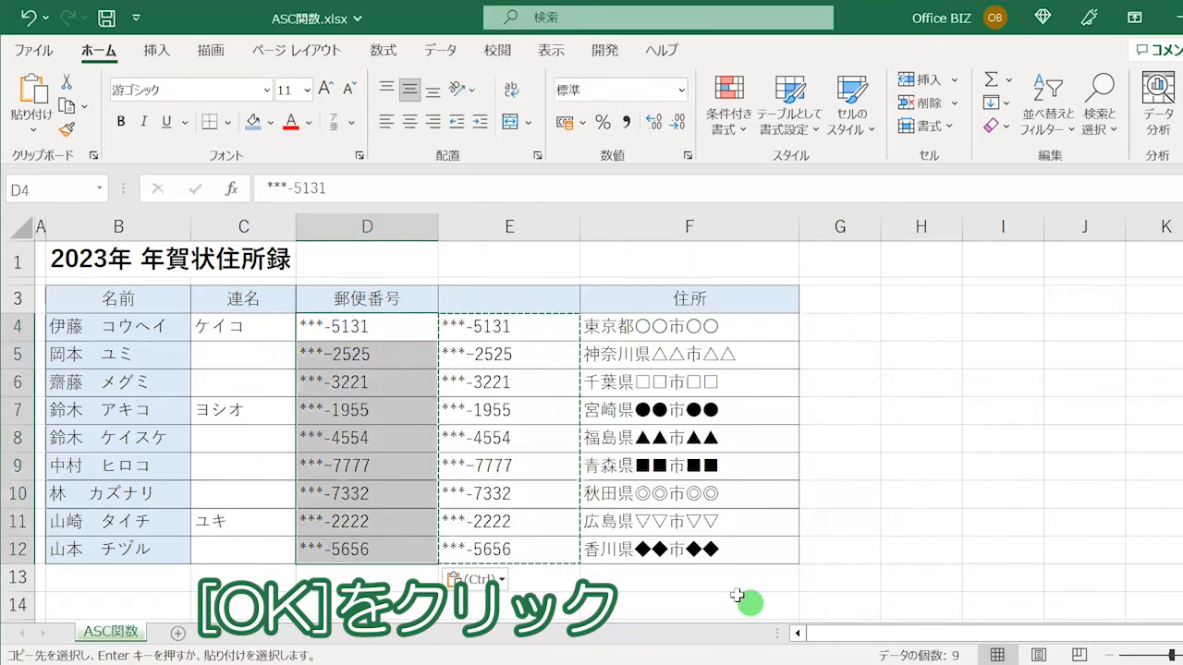
Delete the helper column E containing the ASC formulas
click(492, 473)
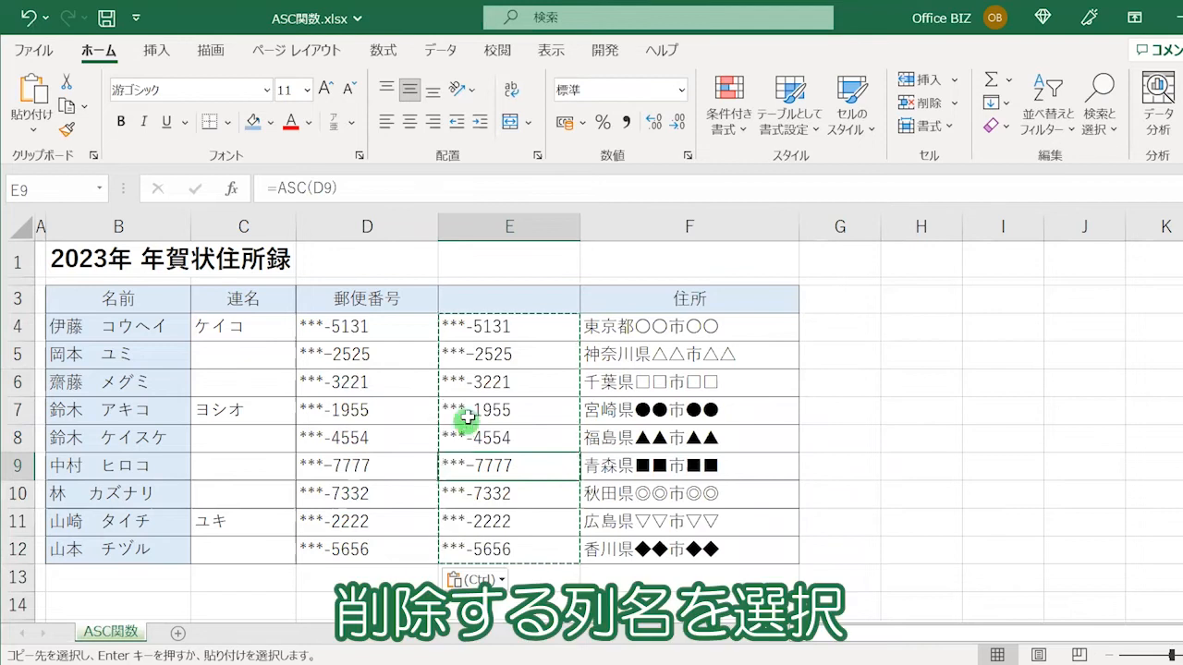
click(513, 227)
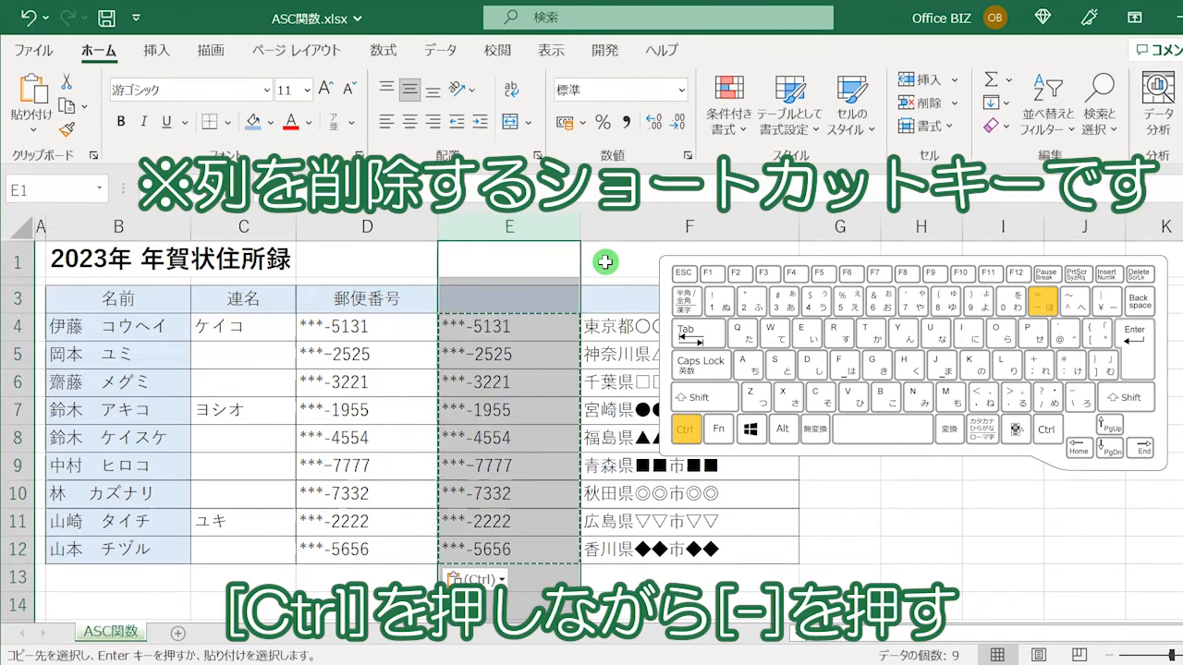
key(ctrl+minus)
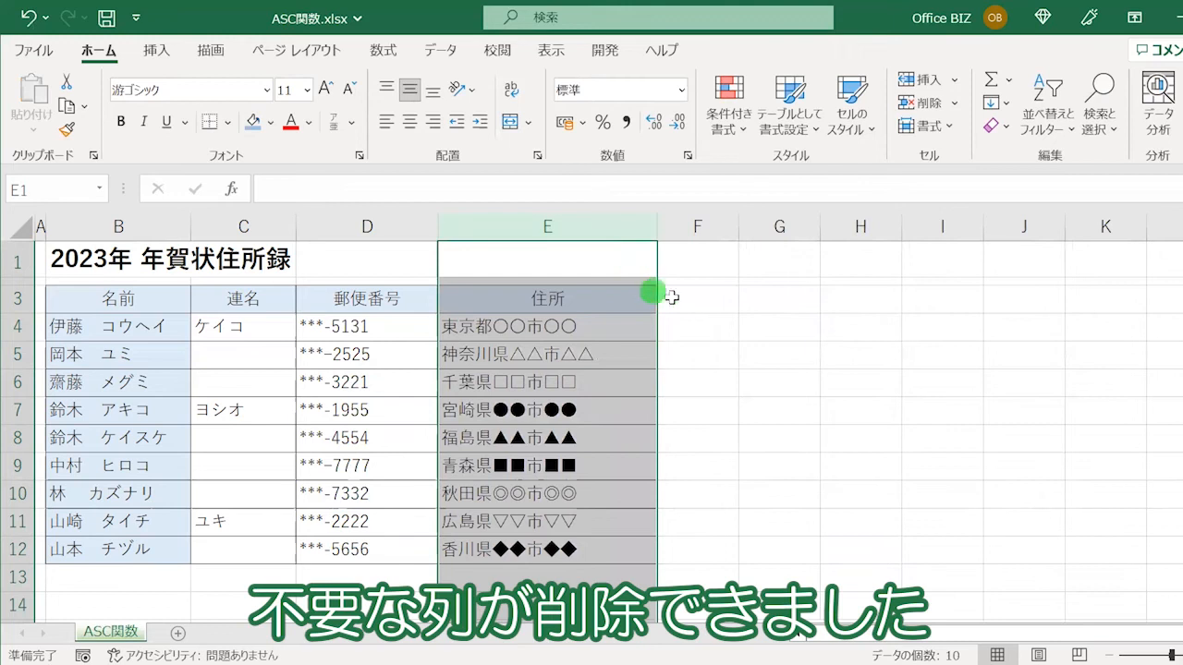
click(664, 296)
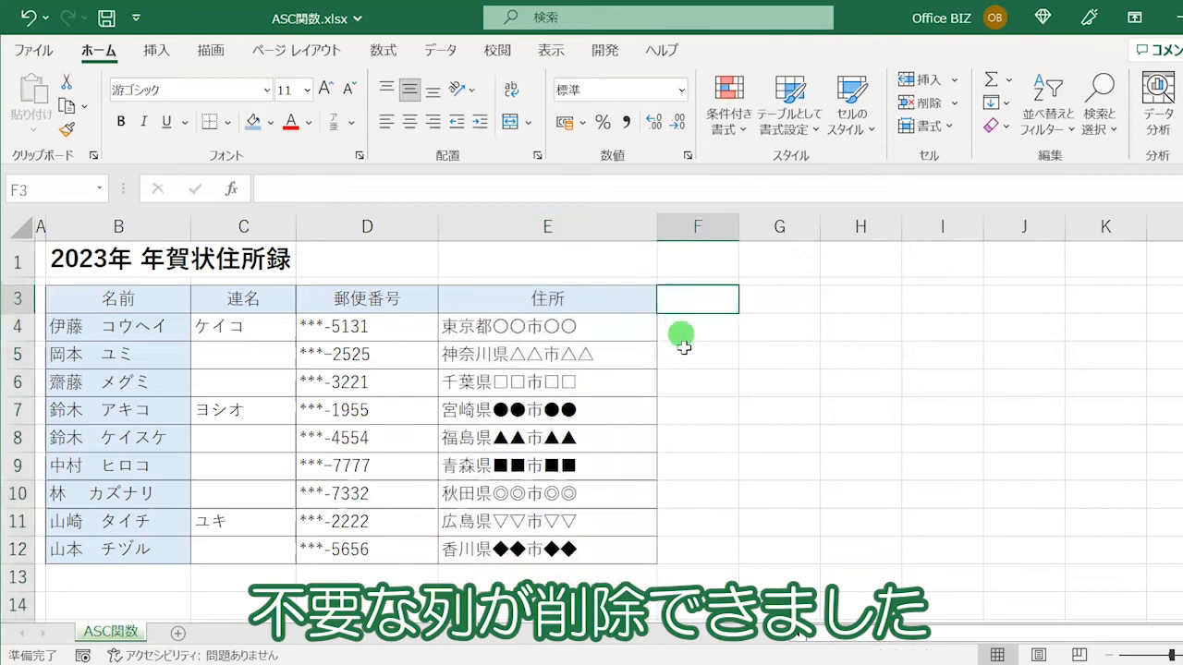